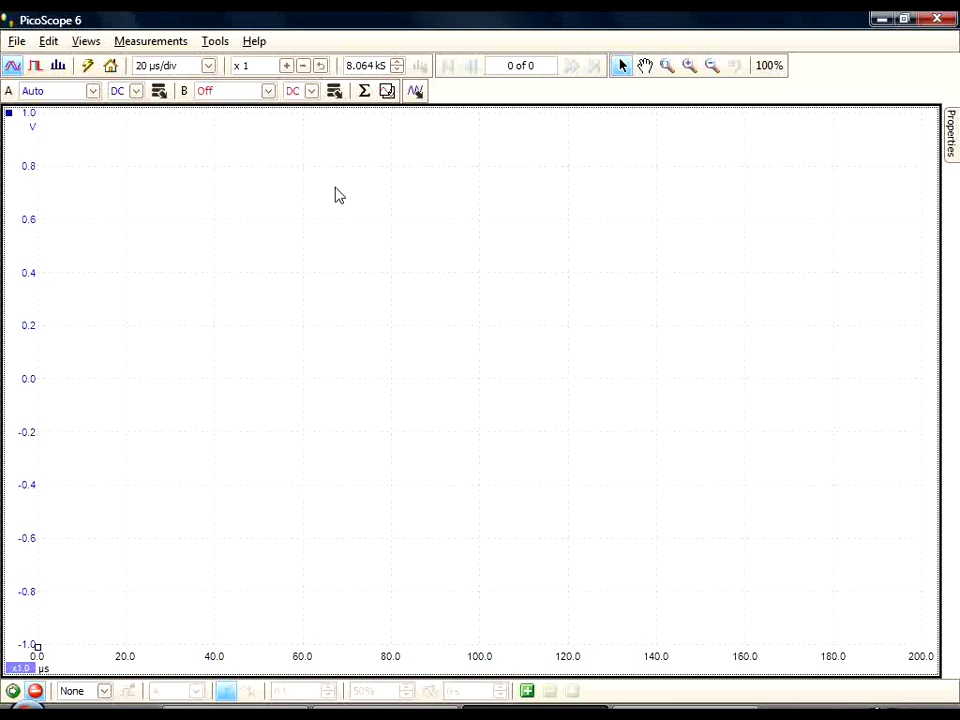
- Load the recent 3signals.pssettings setup from the File menu
click(18, 42)
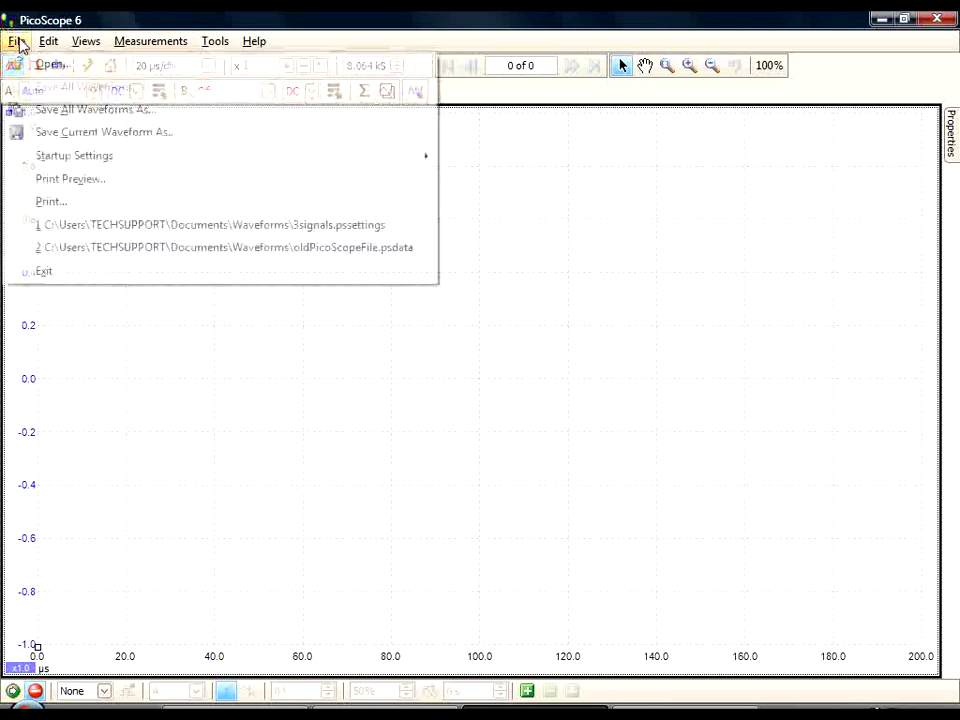
click(161, 228)
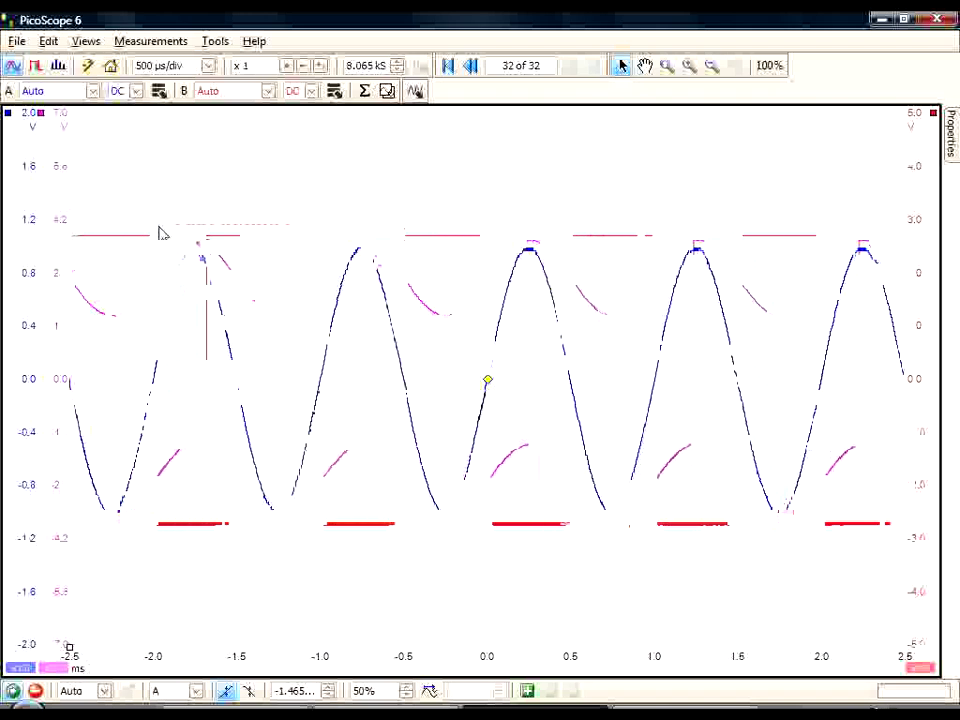
- Auto-arrange the scope view's axes so the sine, square and distorted traces each get their own axis
right_click(160, 228)
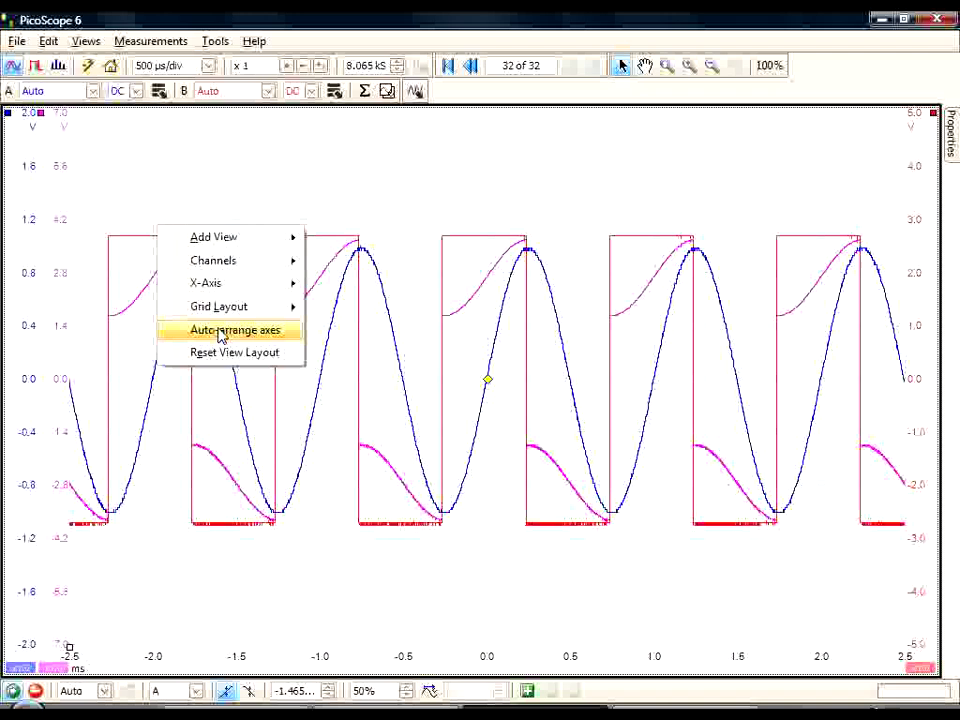
click(221, 331)
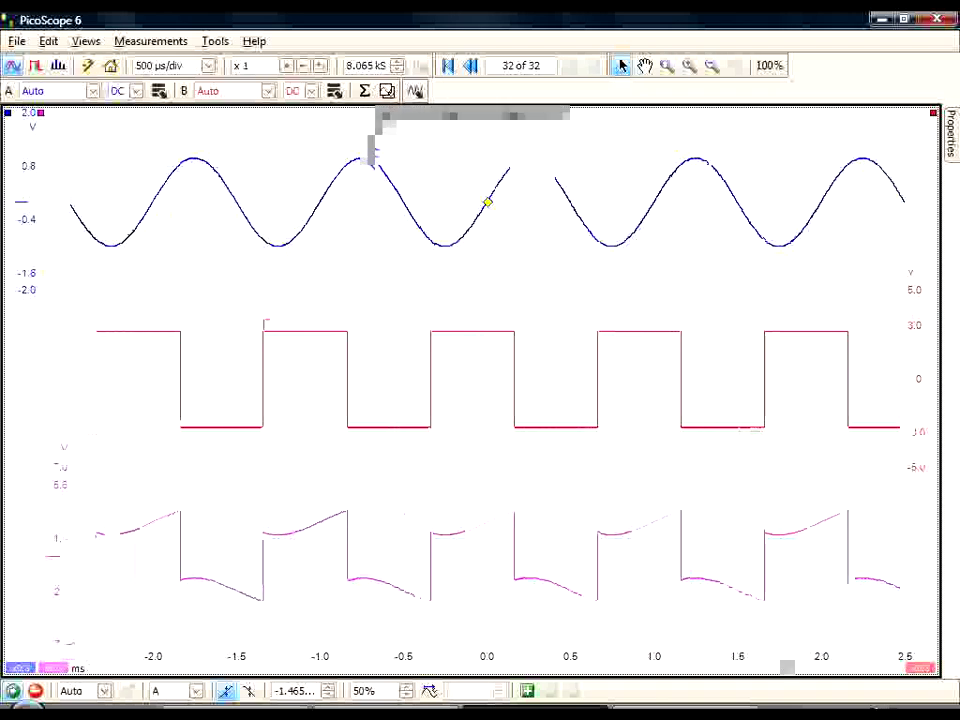
- Place two time rulers at -1.25 ms and -250 µs, 1000 µs apart
drag(60, 642, 286, 642)
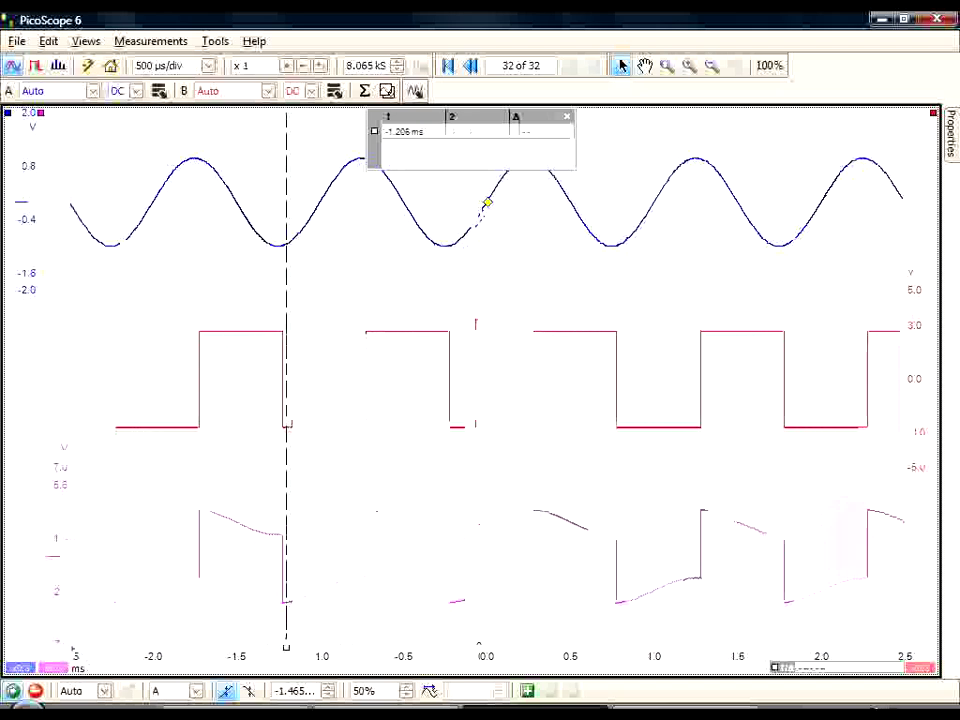
drag(478, 644, 471, 448)
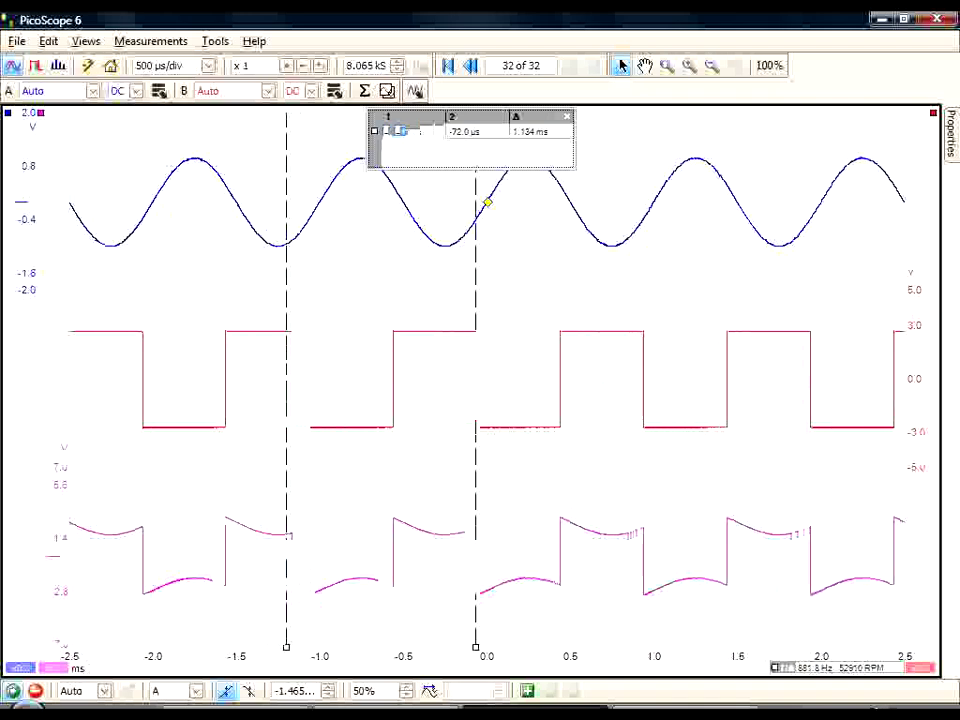
drag(286, 647, 278, 647)
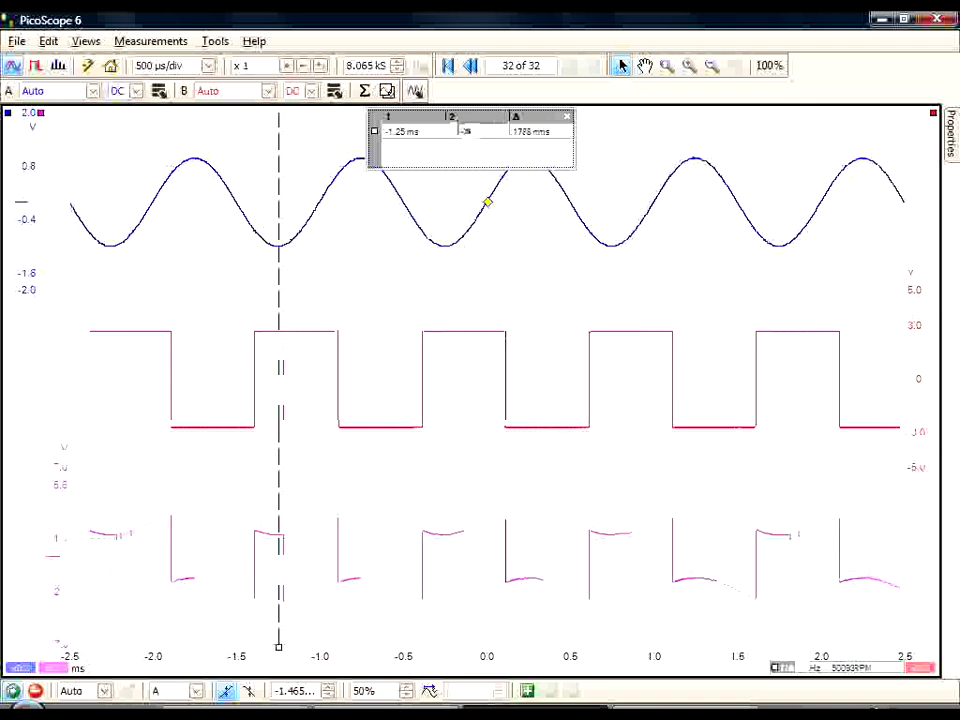
key(Return)
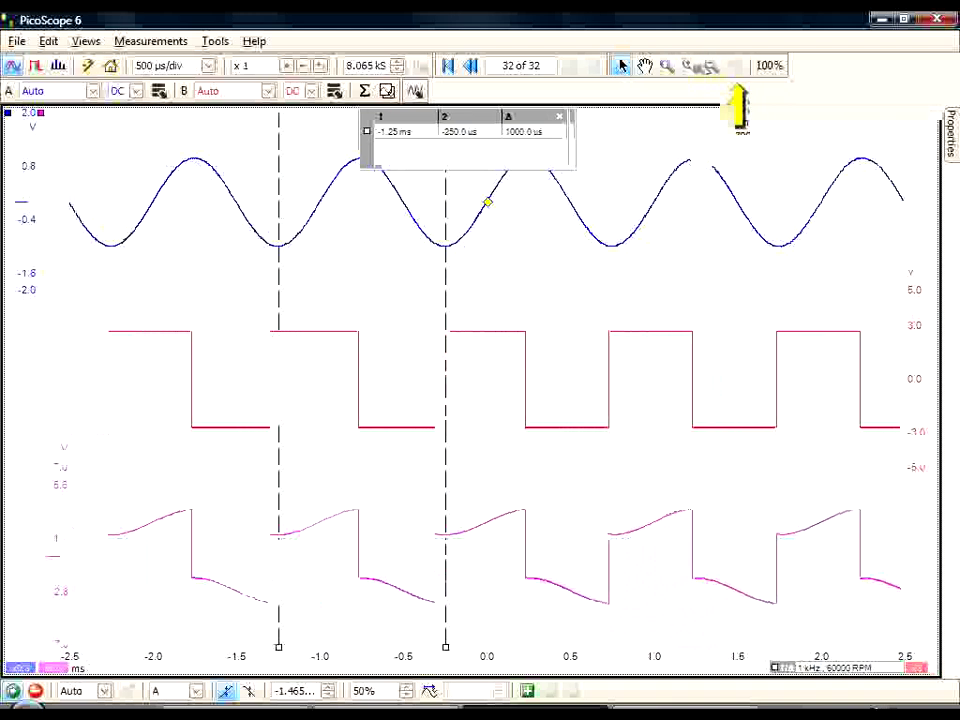
- Zoom in on the captured waveforms, then open the Arbitrary Waveform Generator's 1024-sample canvas
click(736, 66)
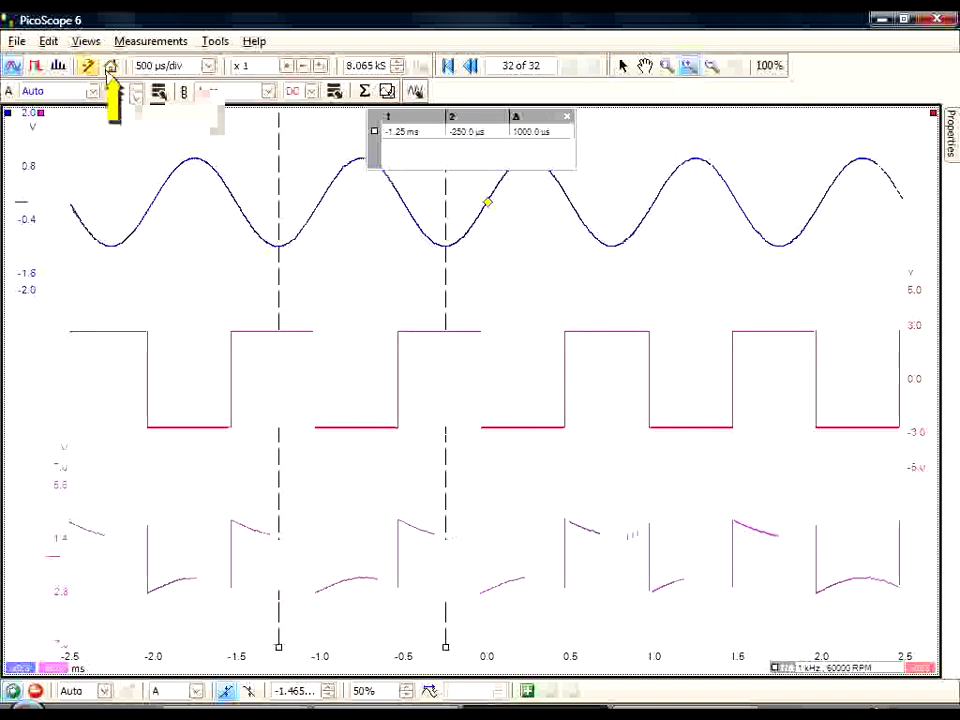
click(108, 70)
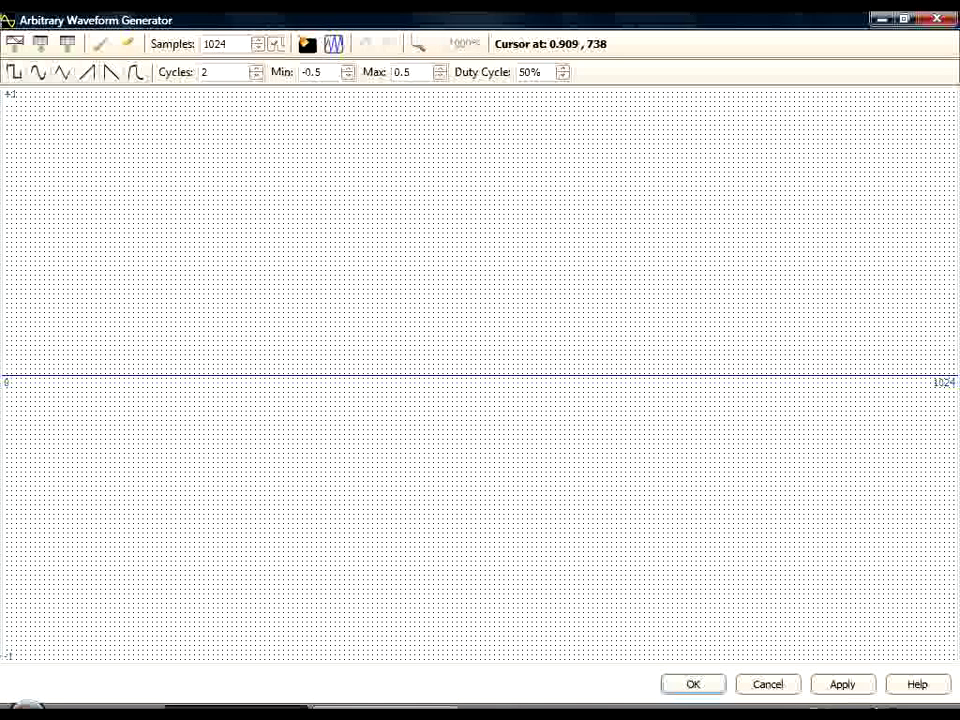
- Generate a two-cycle sine, test undo/redo, and draw a narrow spike into its first peak
click(37, 72)
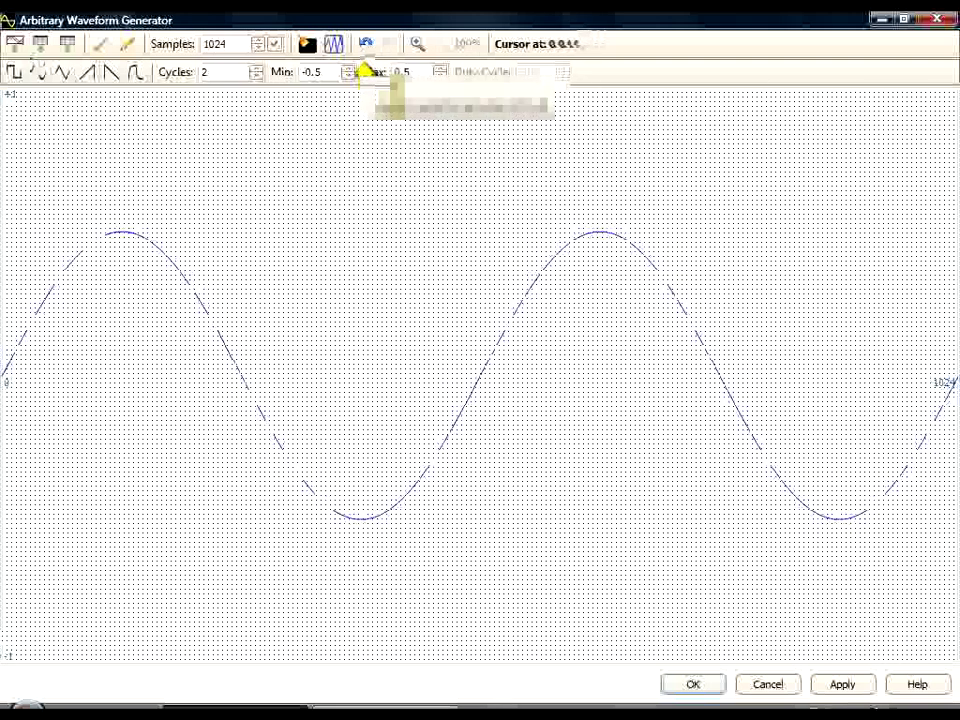
key(ctrl+z)
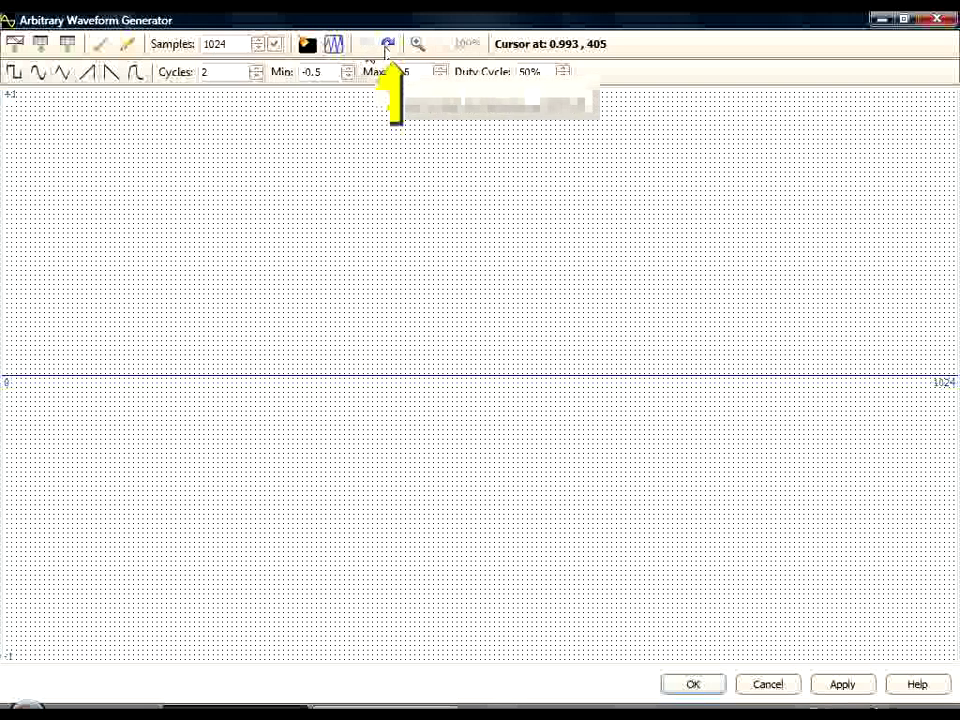
click(387, 47)
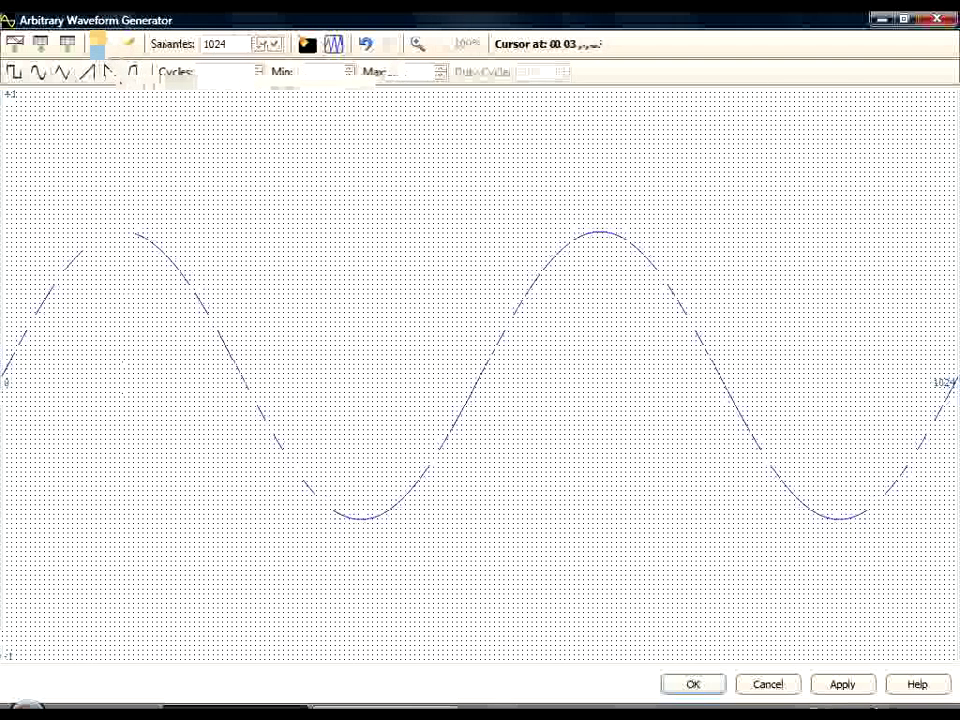
drag(123, 236, 136, 236)
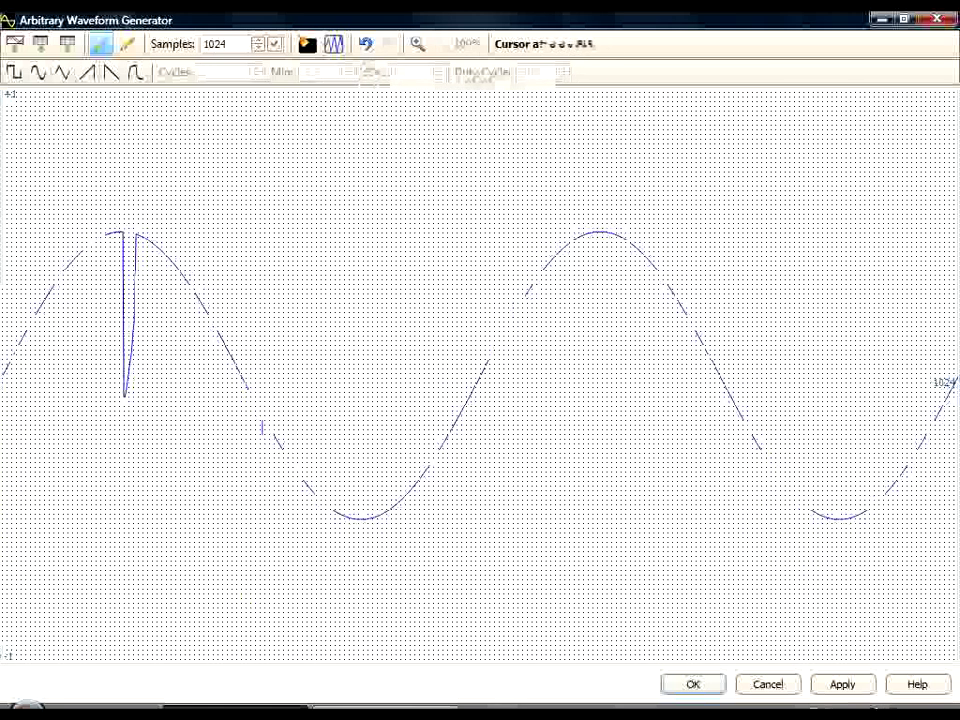
click(368, 48)
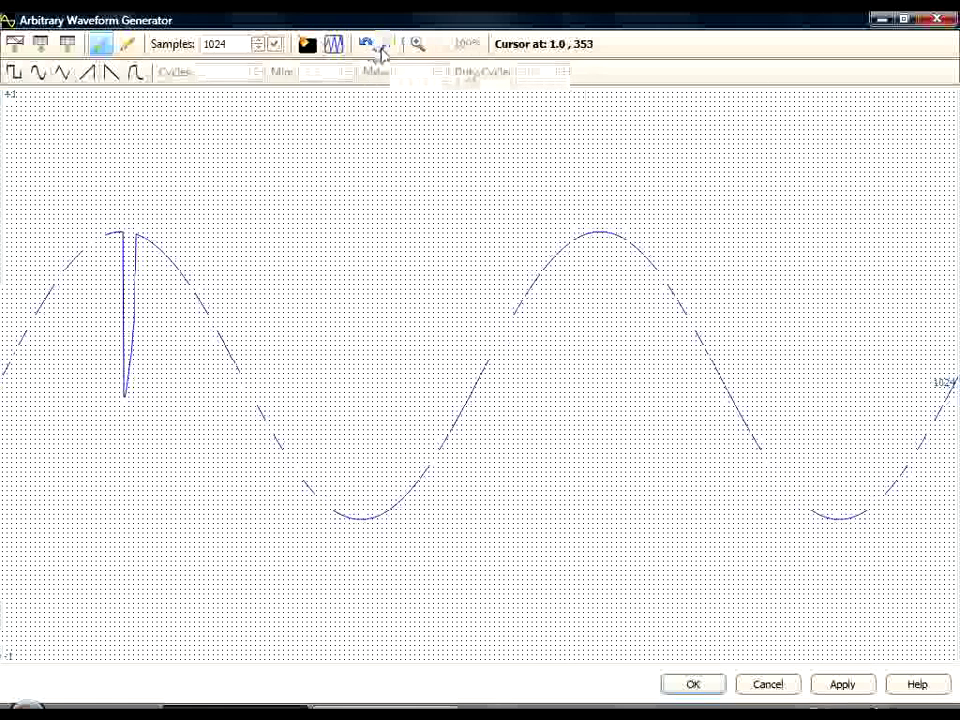
- Redo to bring back the earlier hand-drawn spikes on the sine wave
click(381, 52)
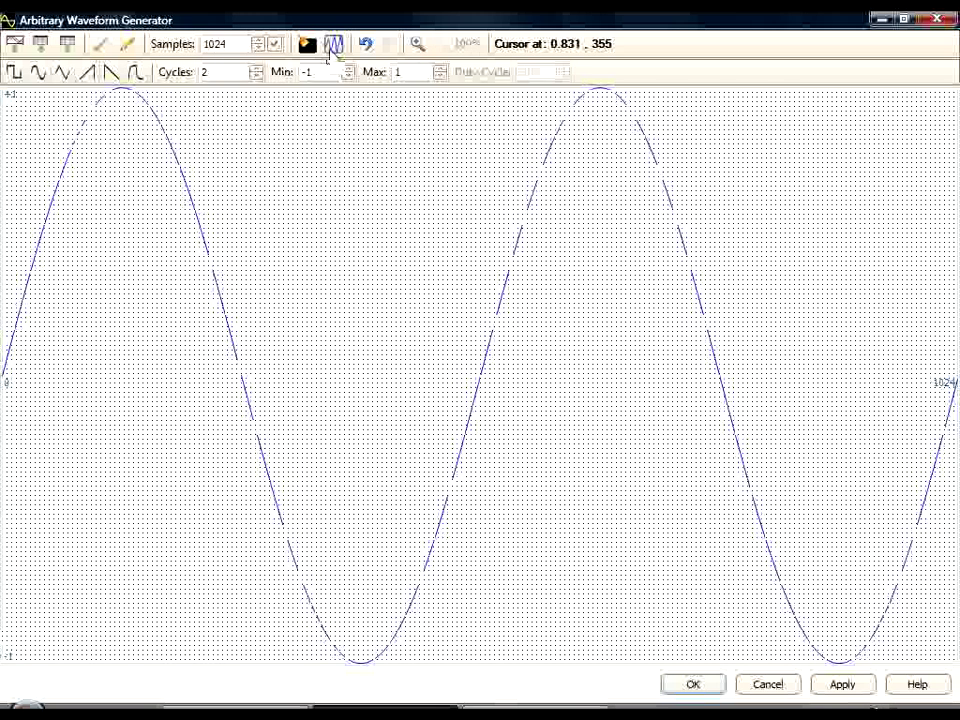
- Edit the Min and Max fields and normalise the sine so it spans -1 to 0.6
double_click(325, 72)
text(-)
text(0.5)
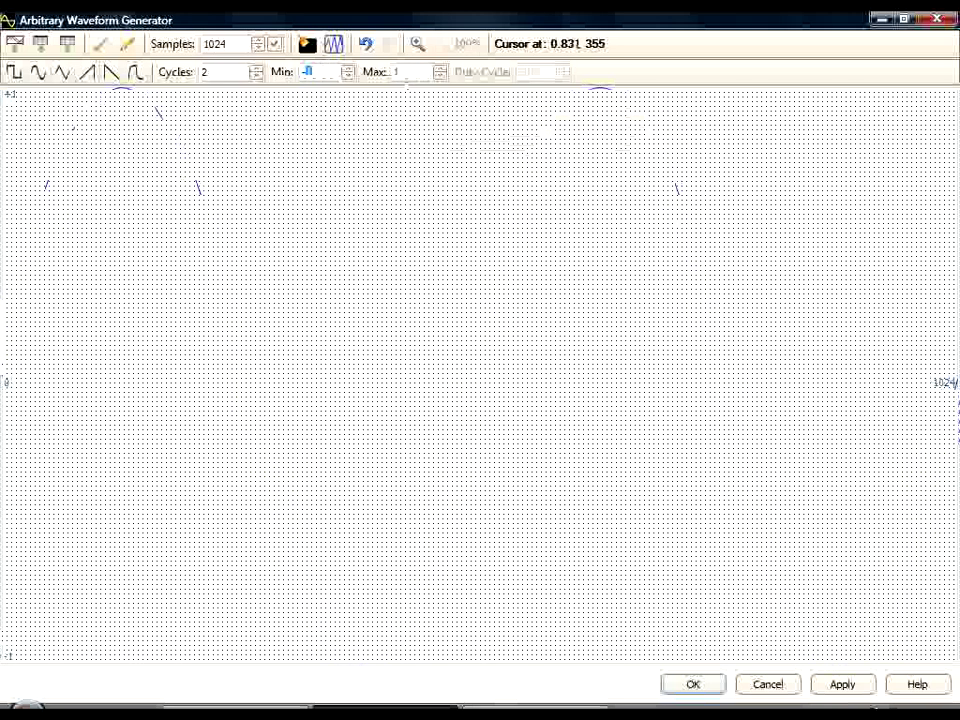
double_click(408, 72)
text(0.5)
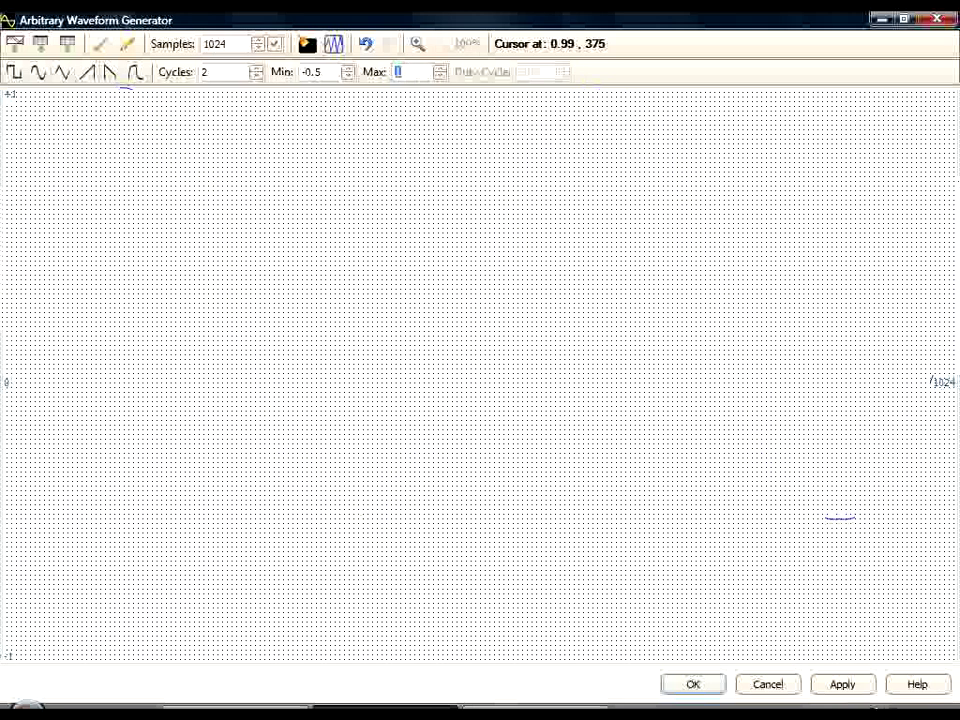
text(.3)
key(BackSpace)
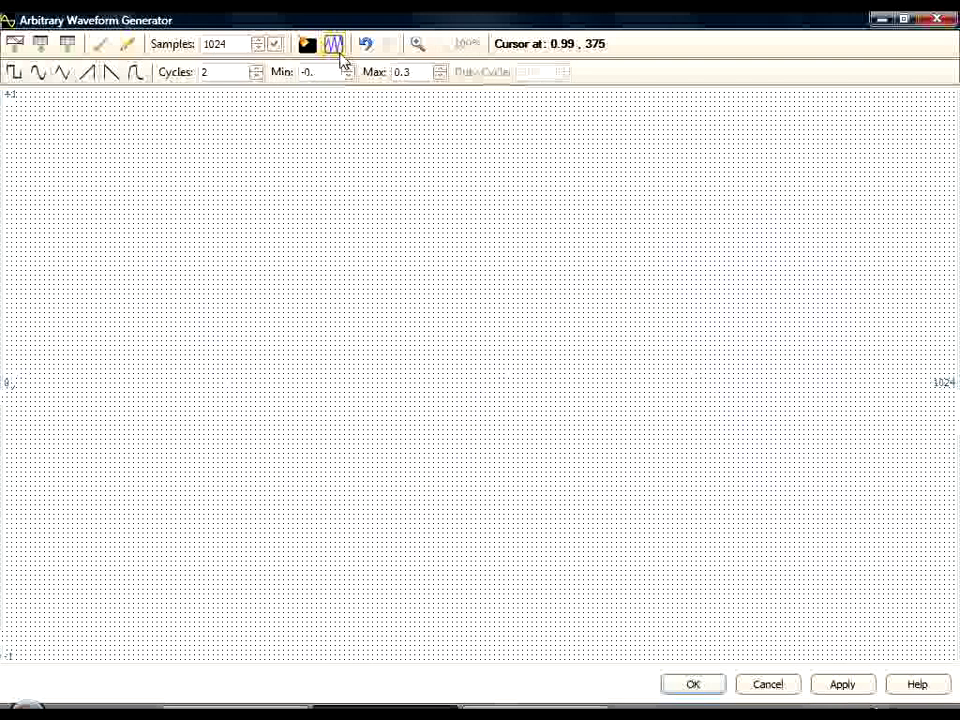
click(340, 57)
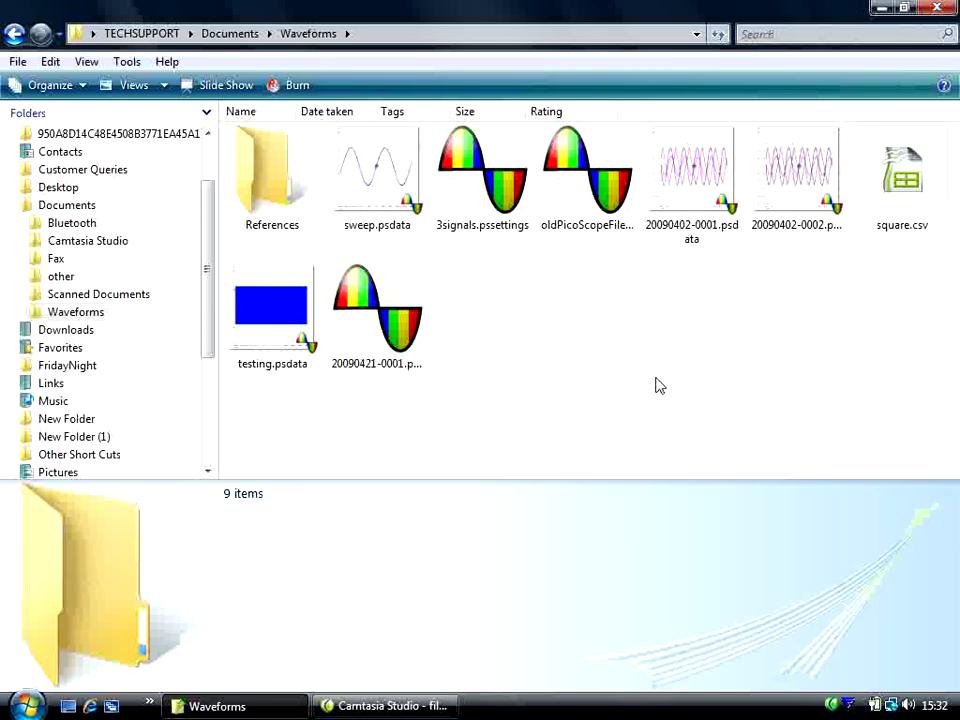
- Select 20090402-0001.psdata in the Waveforms folder to preview its details
click(727, 205)
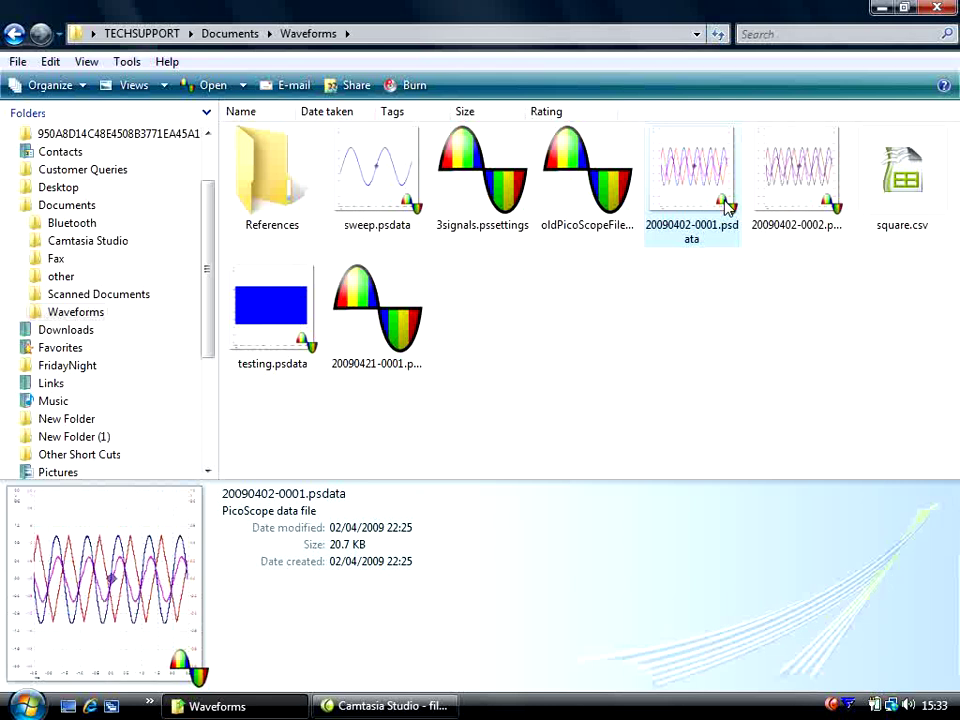
- Convert all waveforms of oldPicoScopeFile.psdata to .PsData, declining to overwrite existing files
right_click(572, 208)
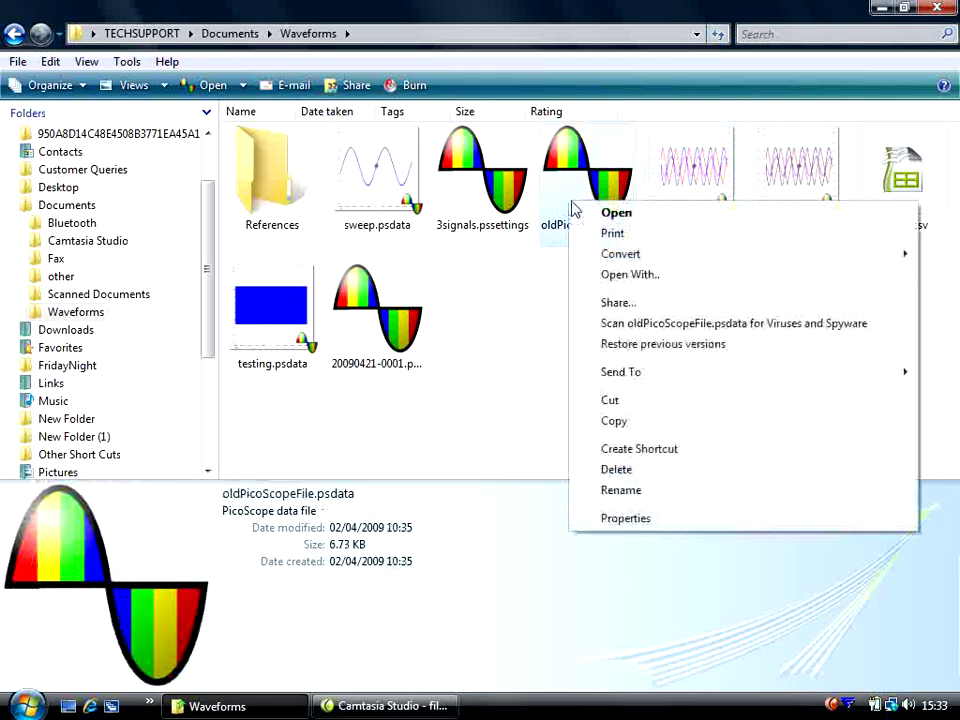
mouse_move(630, 257)
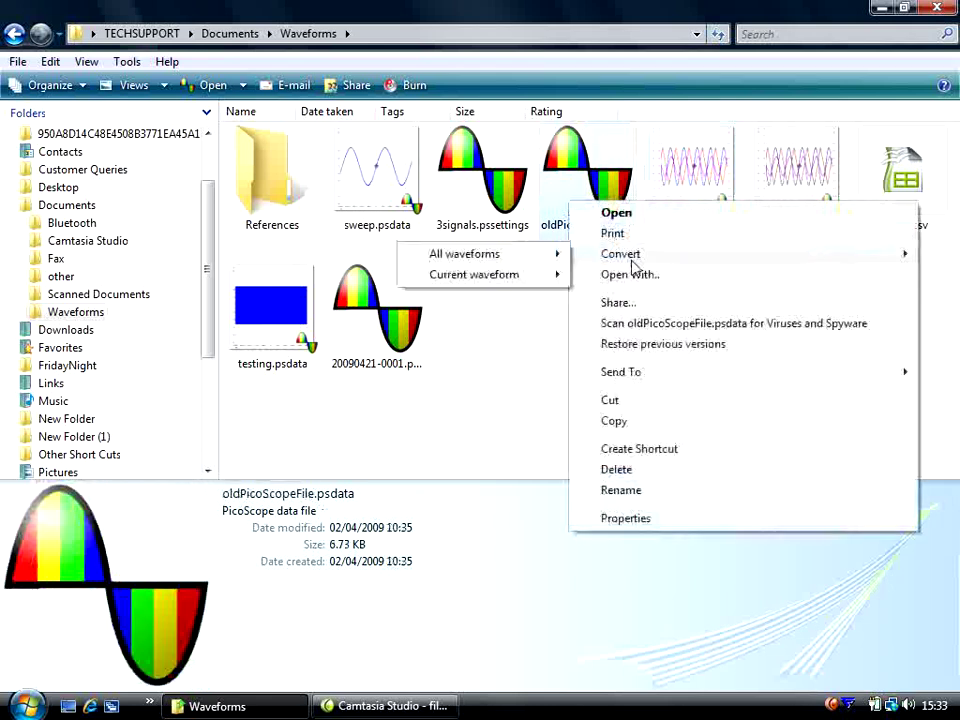
mouse_move(546, 260)
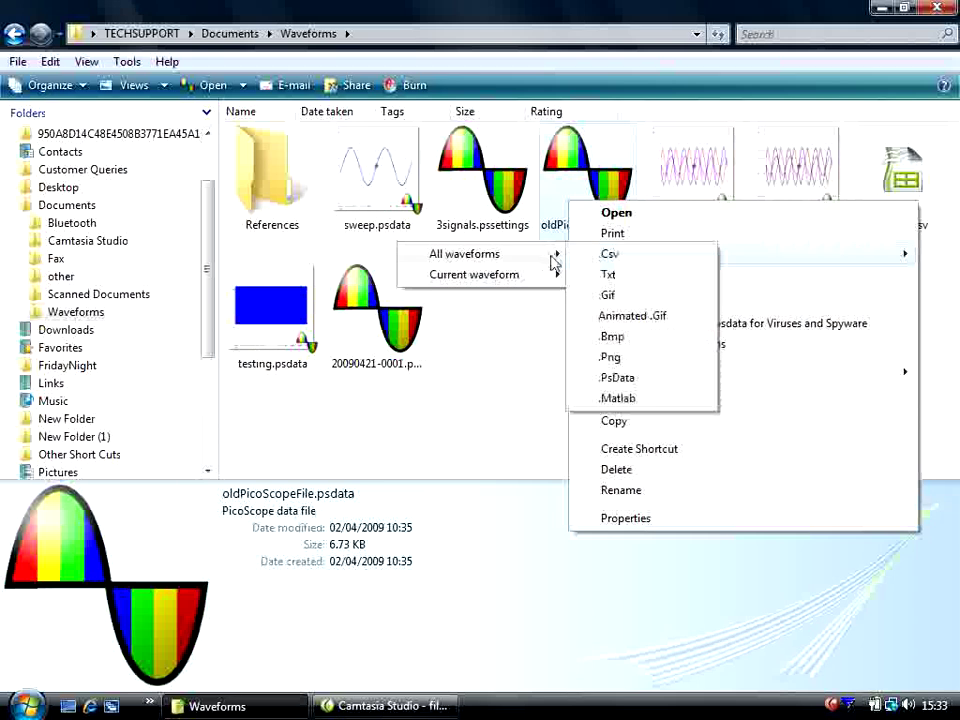
click(617, 378)
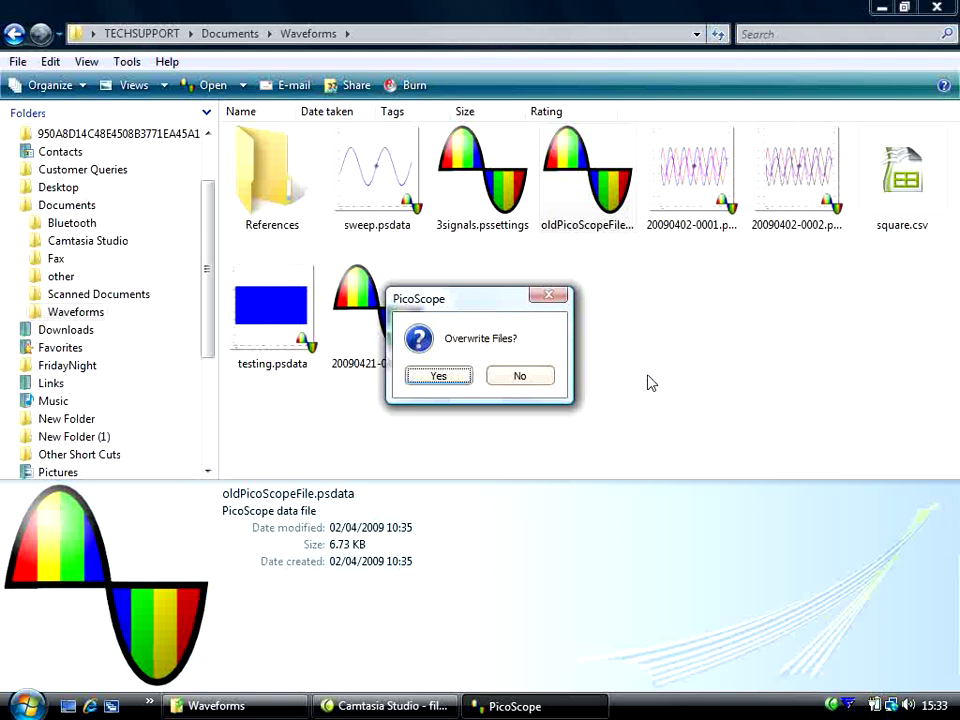
click(503, 374)
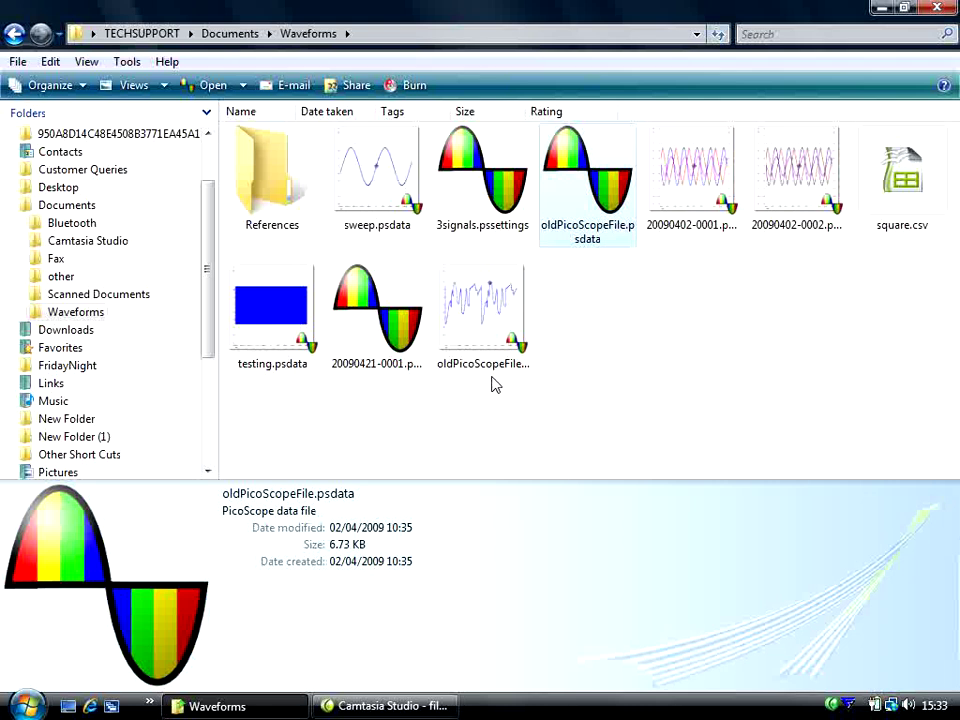
click(546, 317)
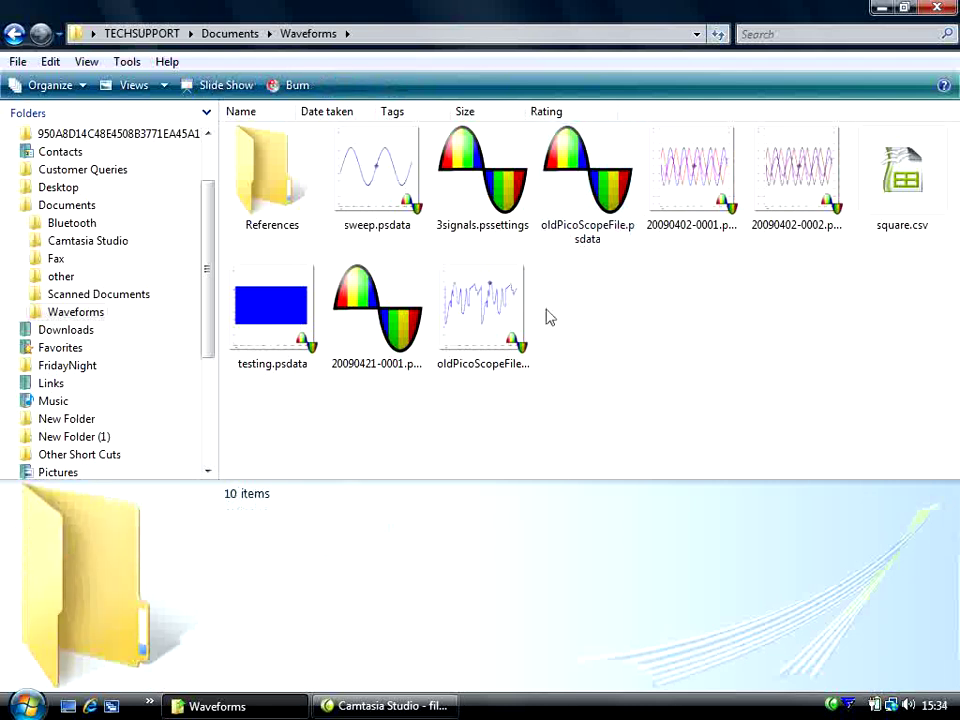
right_click(566, 218)
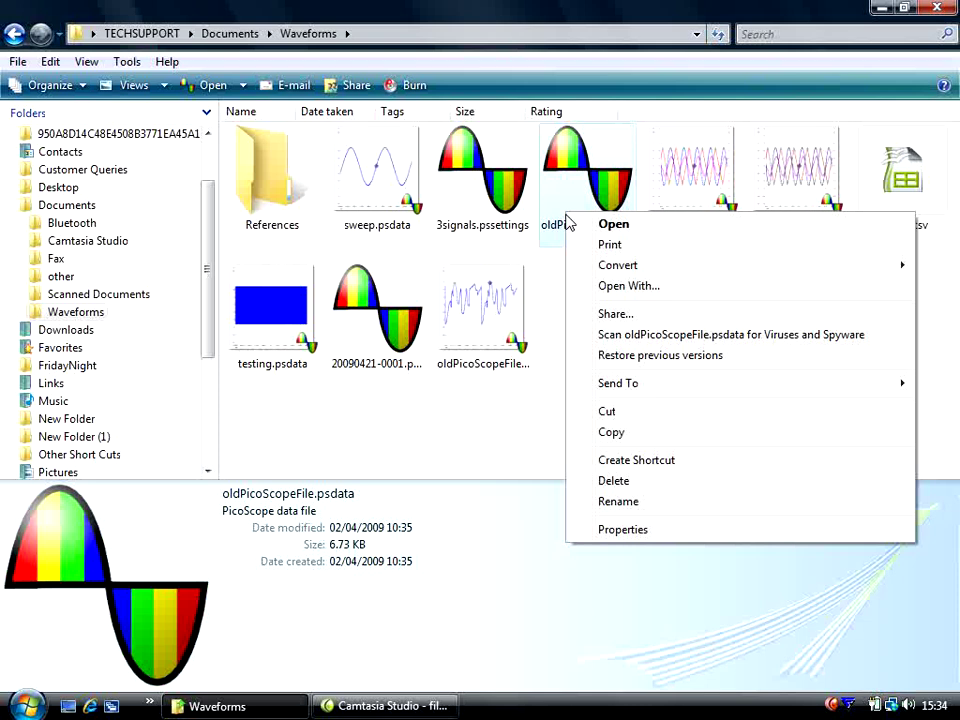
mouse_move(598, 272)
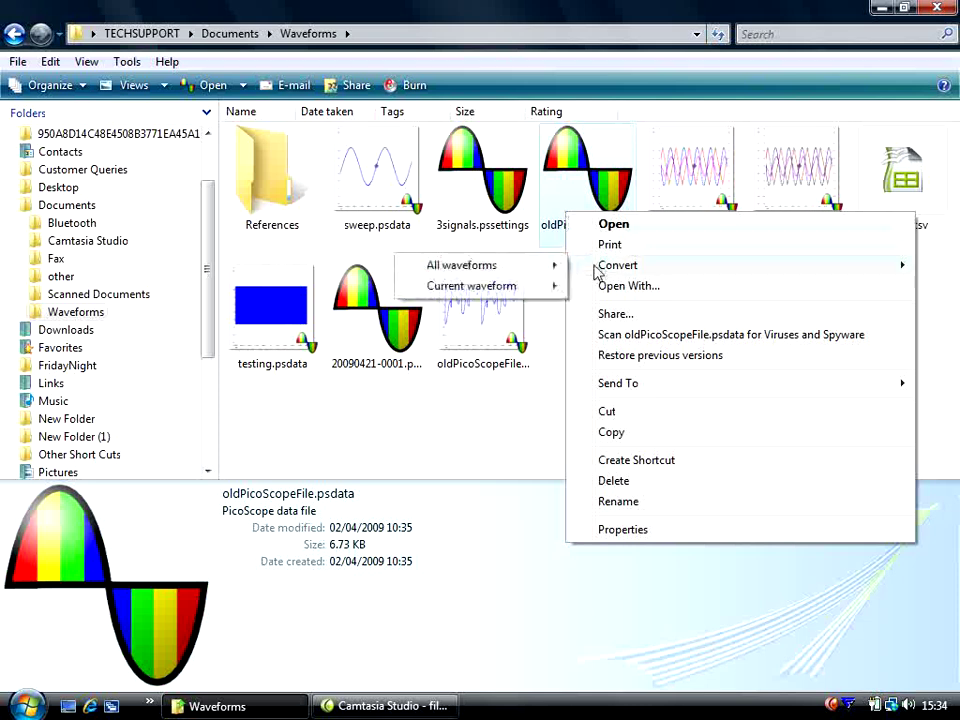
mouse_move(548, 275)
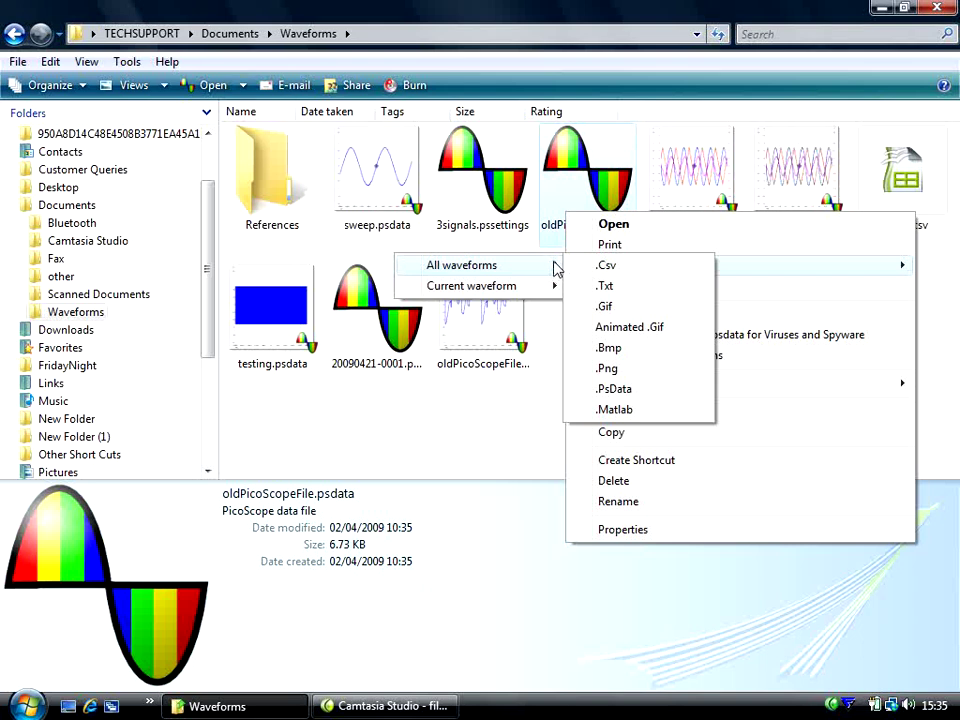
click(535, 420)
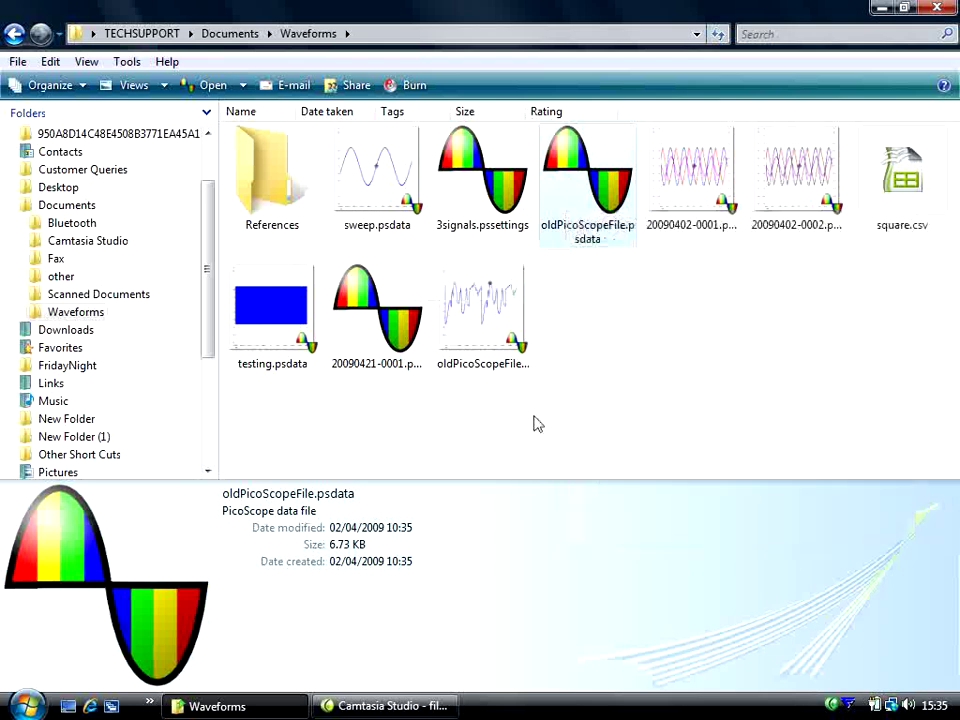
click(534, 422)
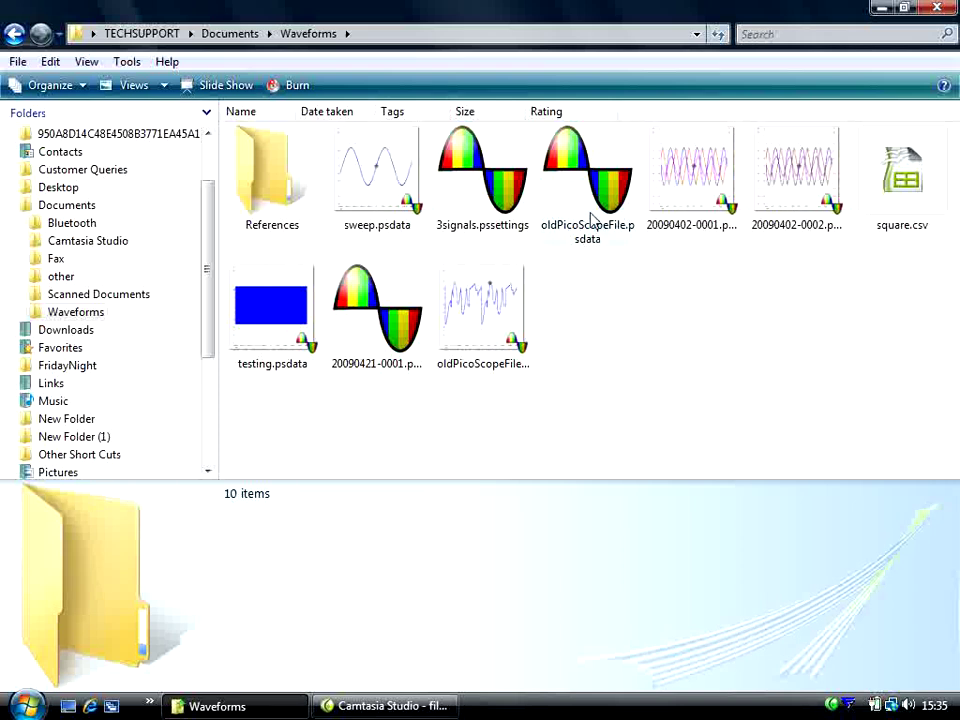
- Convert all waveforms in 20090402-0002.psdata to .Csv, letting the conversion finish uncancelled
right_click(806, 206)
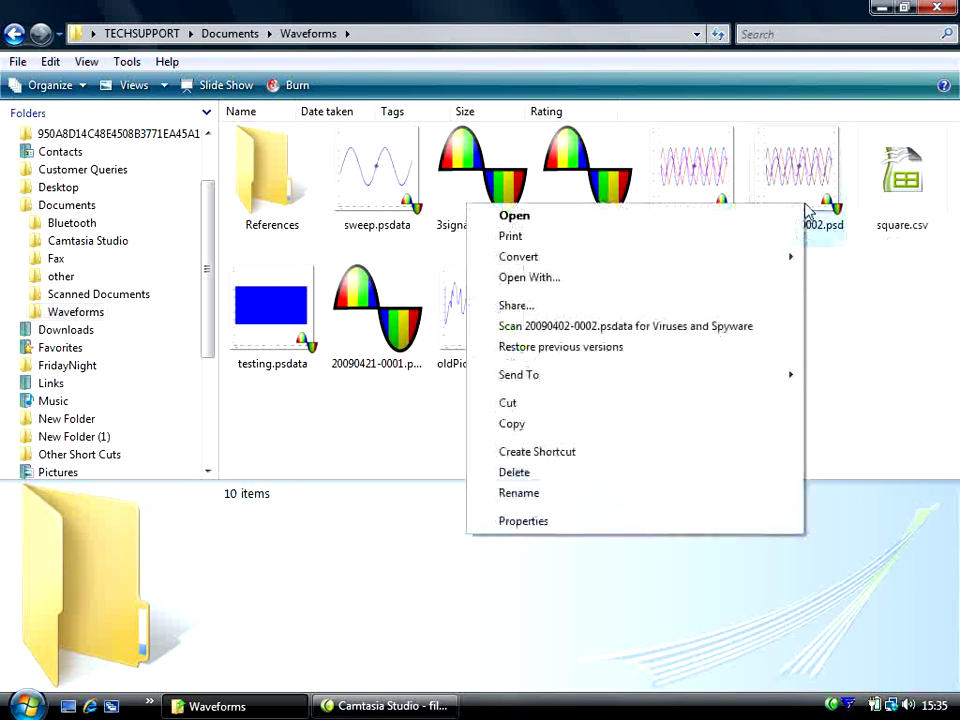
mouse_move(763, 264)
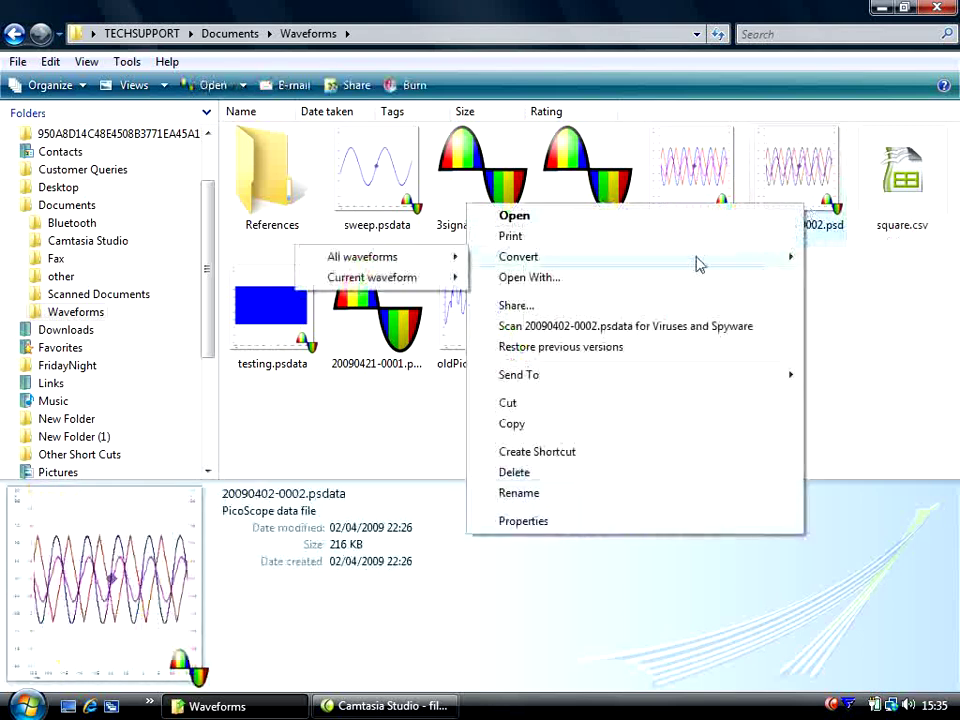
mouse_move(430, 262)
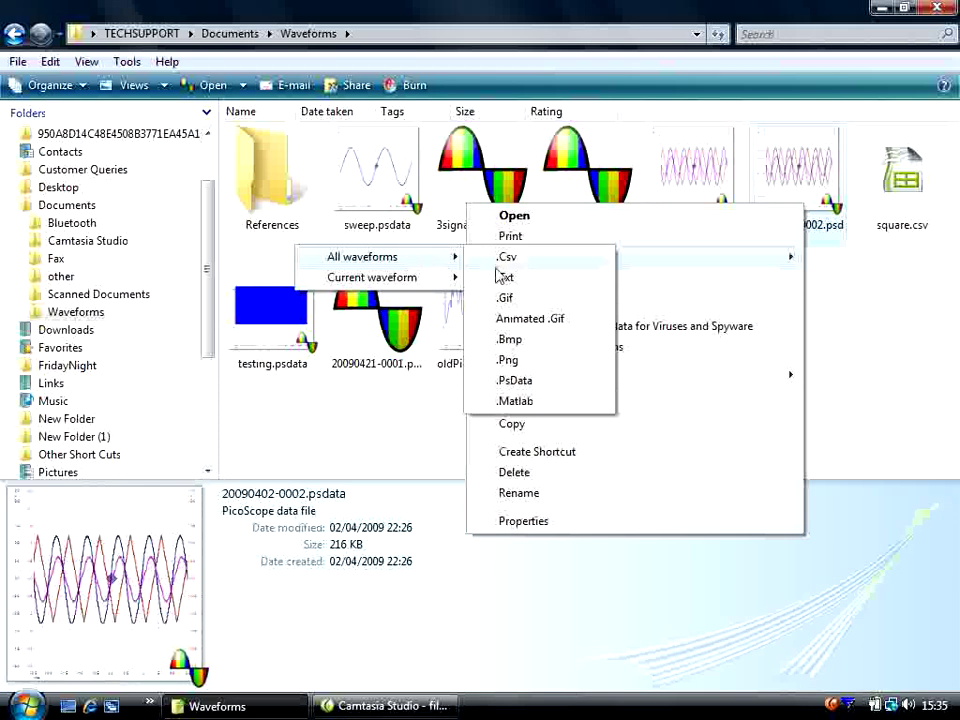
click(525, 262)
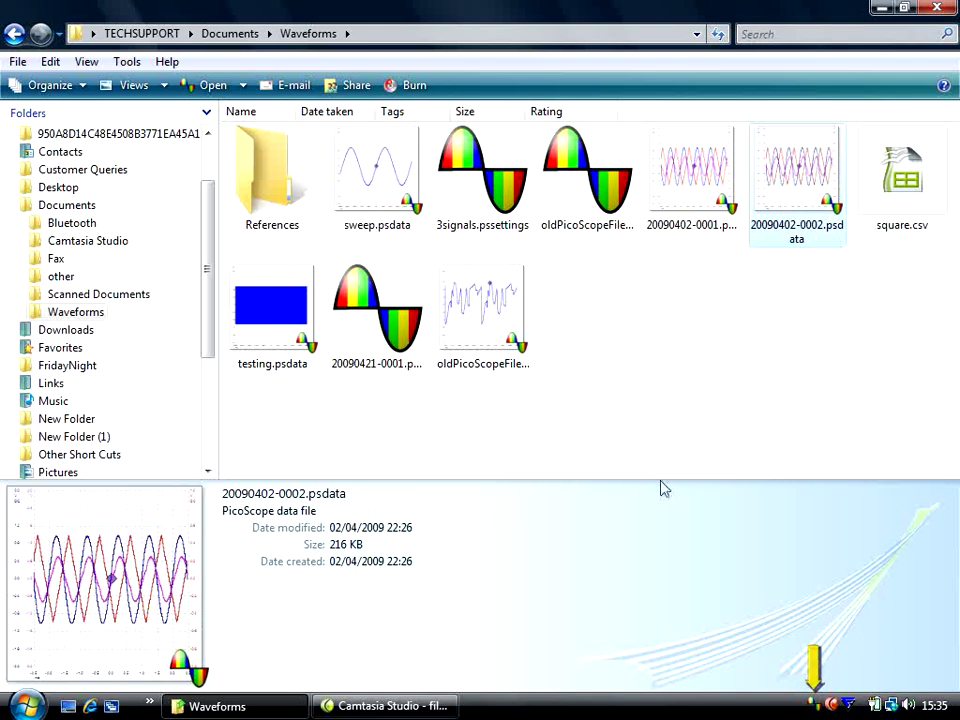
right_click(817, 708)
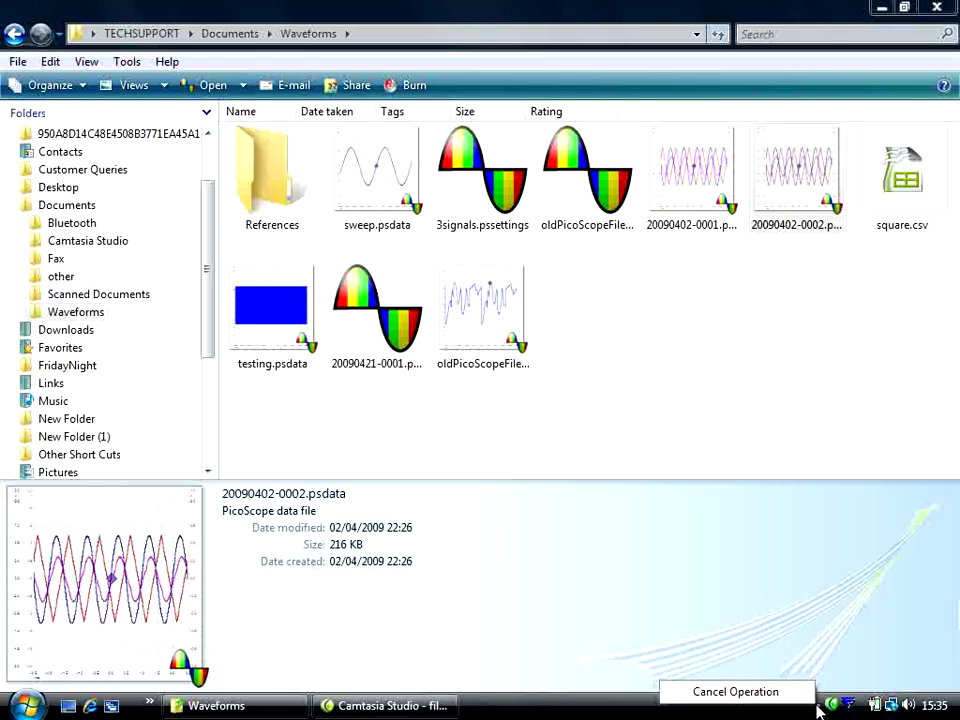
click(810, 411)
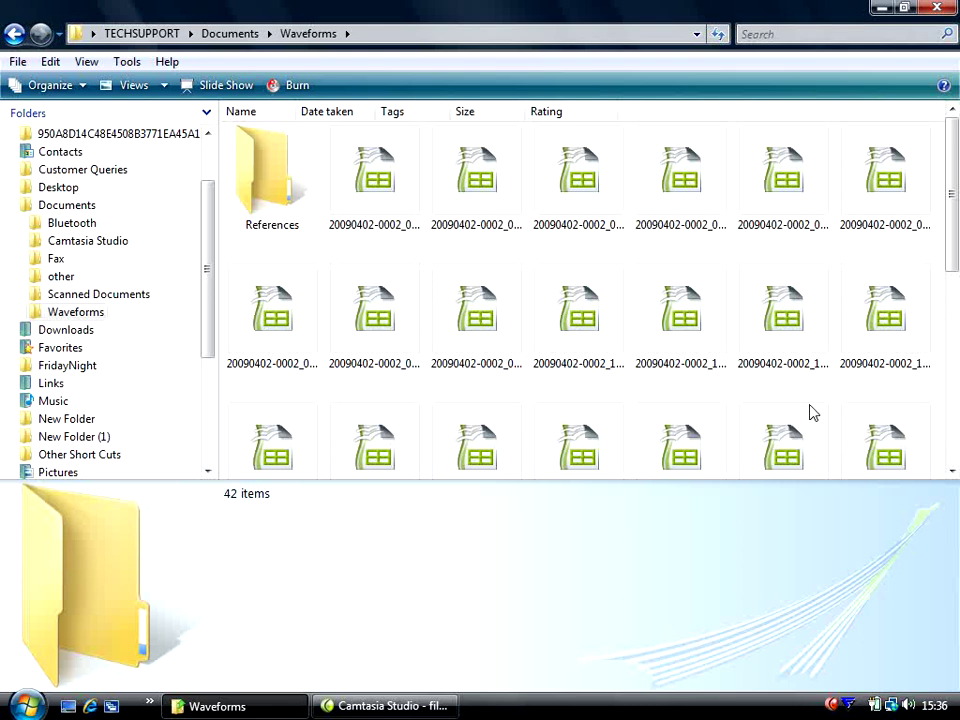
scroll(778, 372, down, 3)
scroll(772, 365, down, 1)
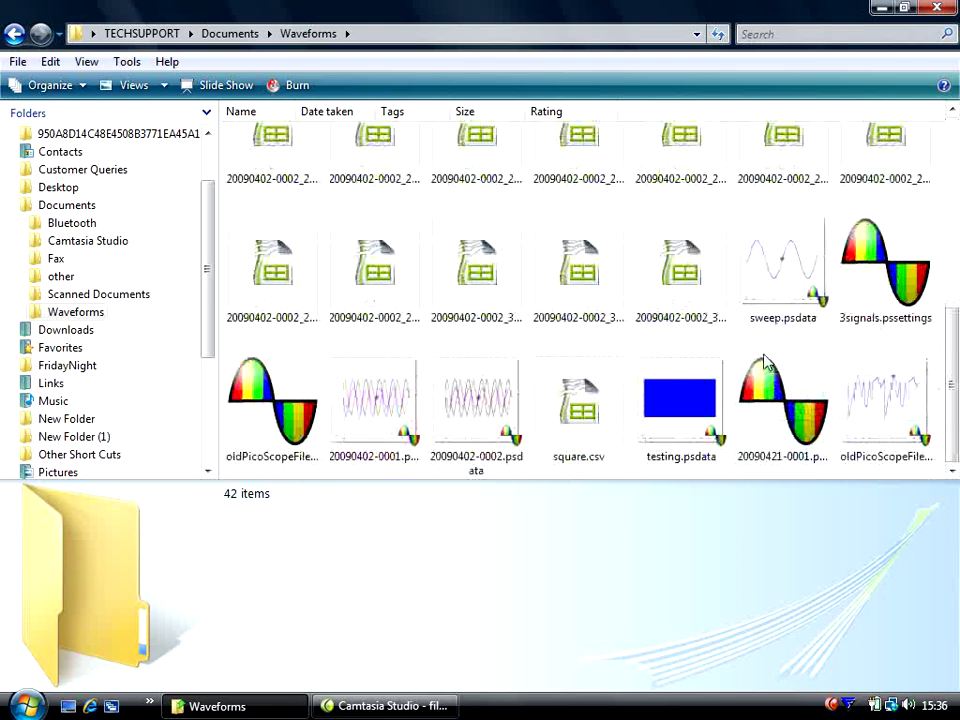
- Convert all waveforms in sweep.psdata to the animated GIF sweep.gif from Explorer's right-click Convert menu
right_click(782, 268)
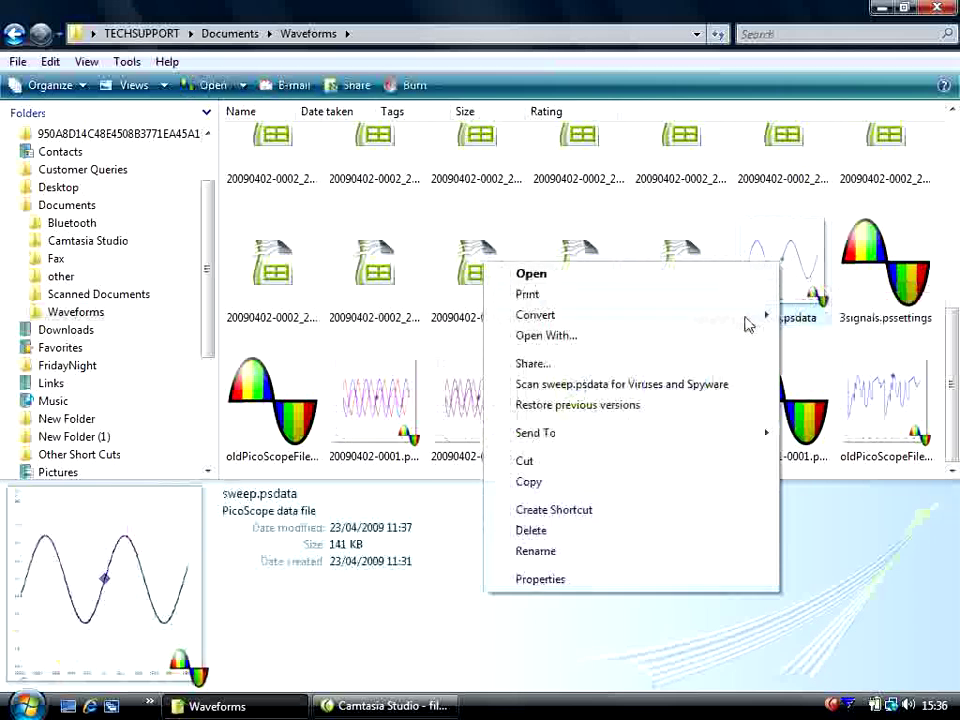
mouse_move(748, 316)
mouse_move(803, 319)
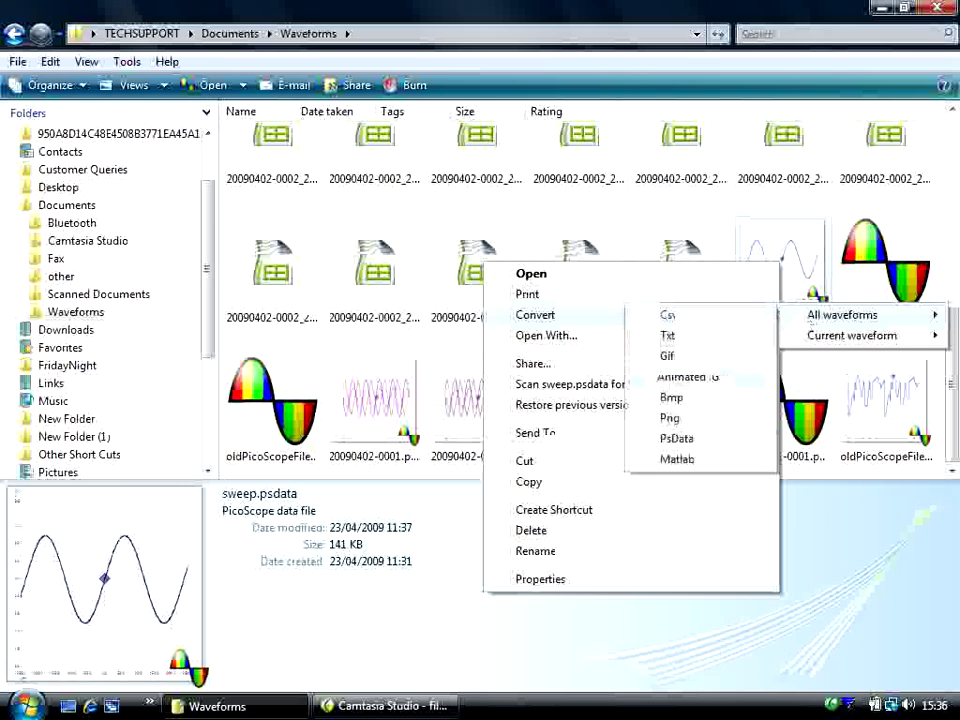
click(688, 377)
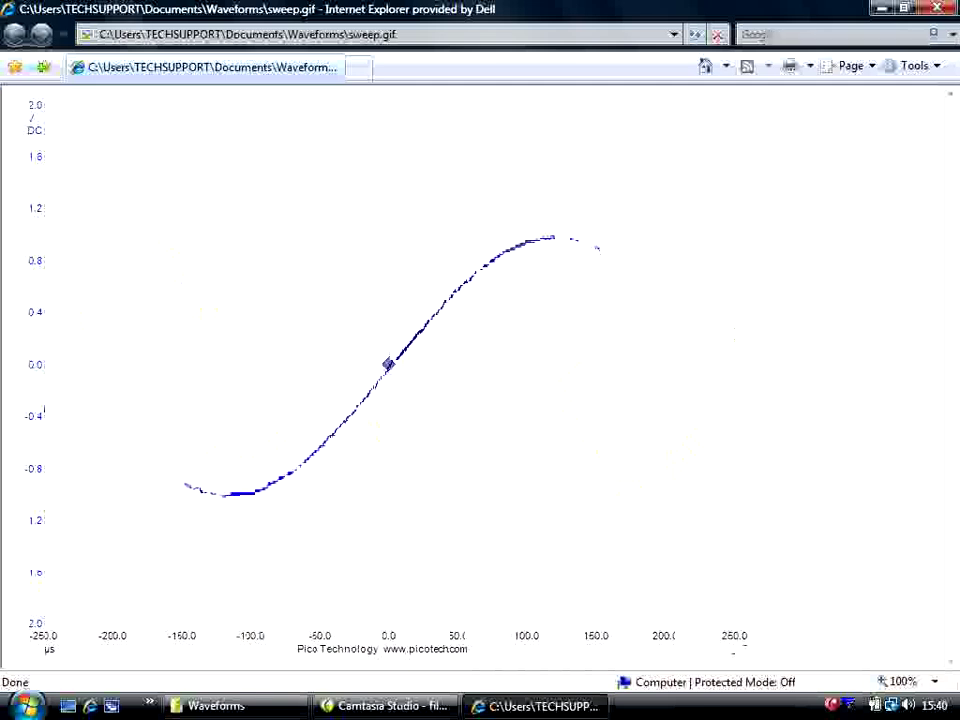
key(alt+F4)
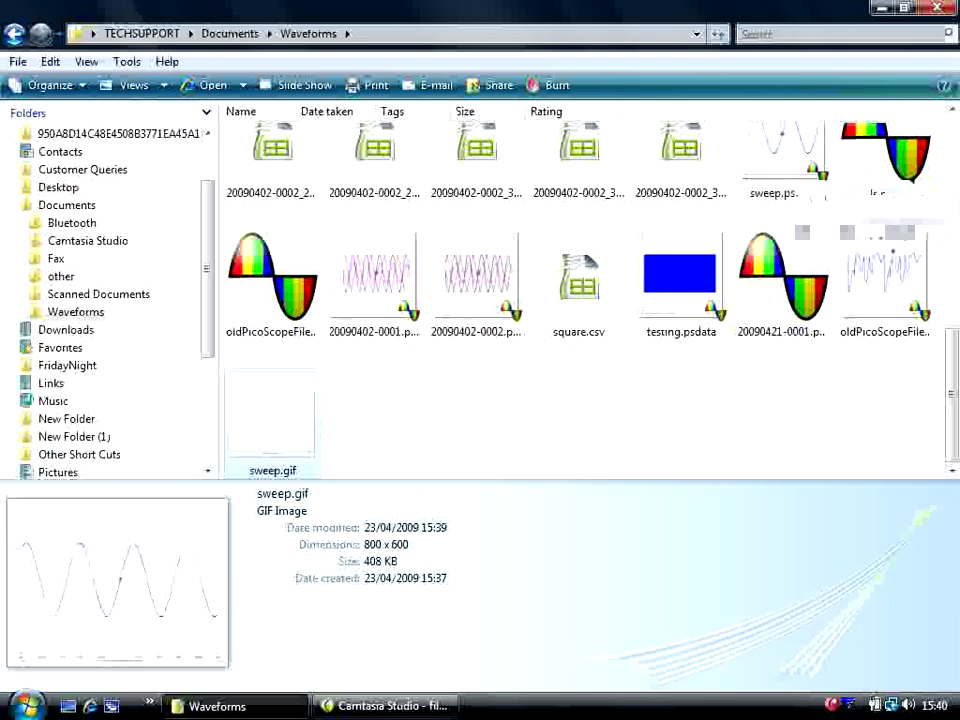
- Start Command Prompt via Run with cmd and run 'picoscope /?'
key(super+r)
text(cmd)
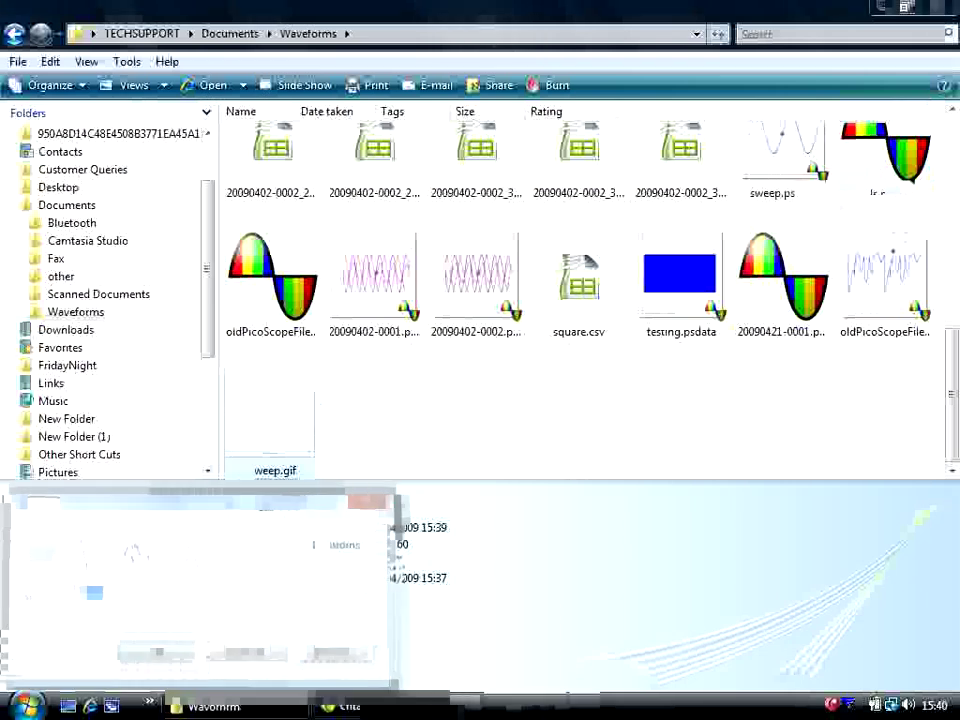
key(Return)
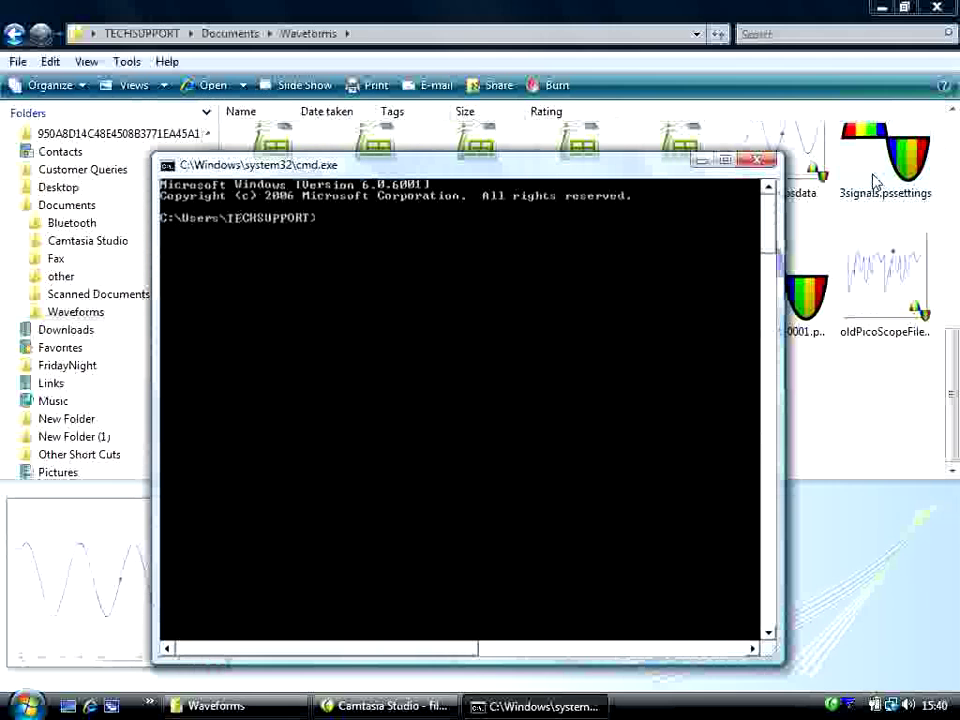
text(picoscop)
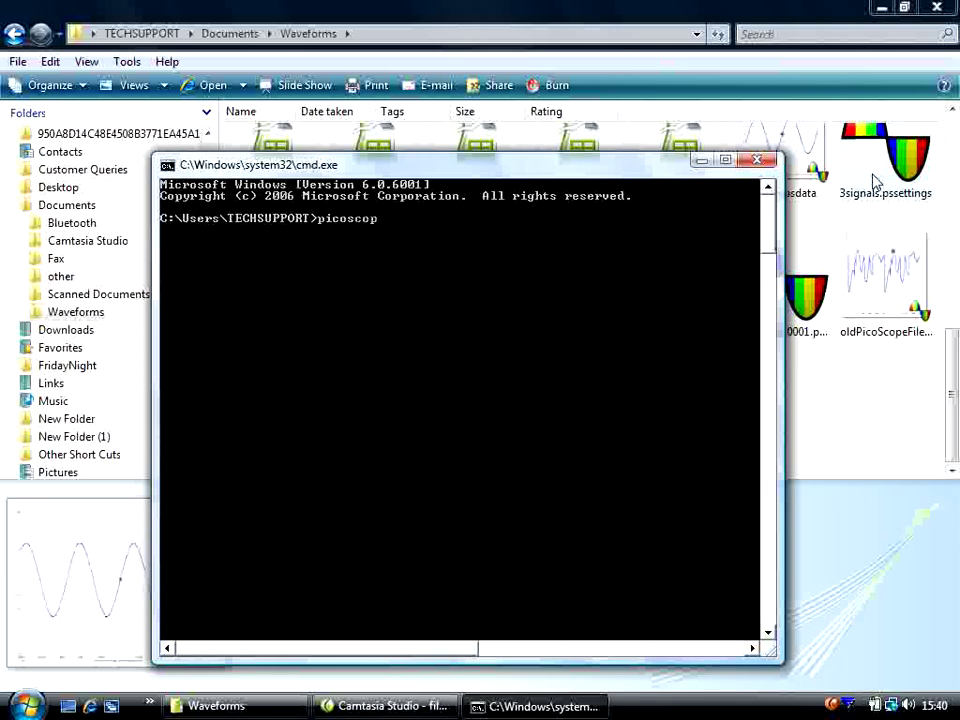
text(e /?)
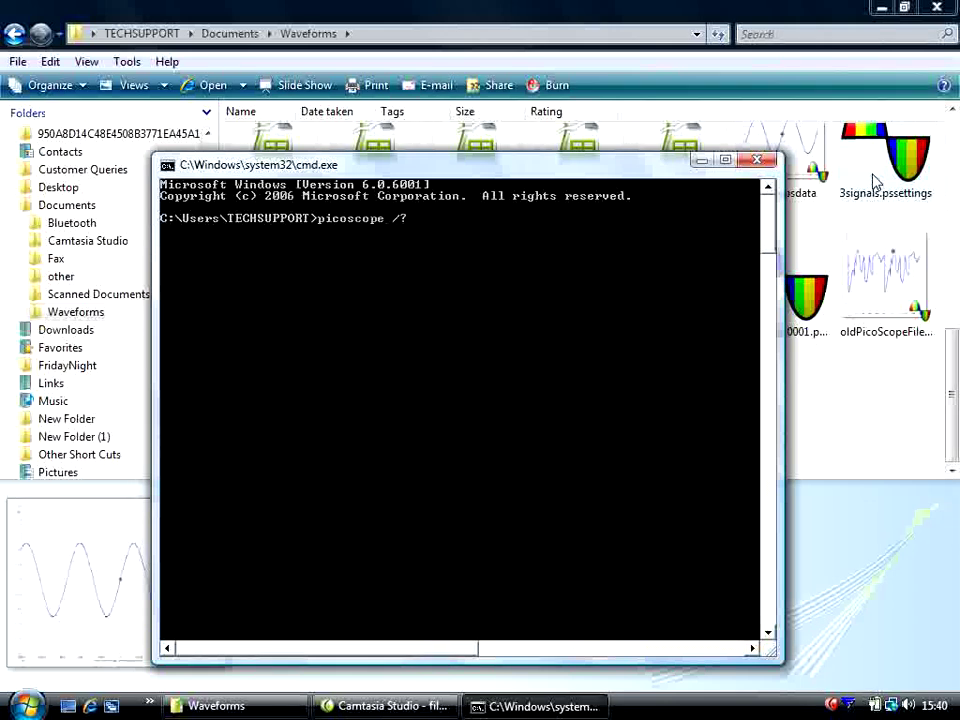
key(Return)
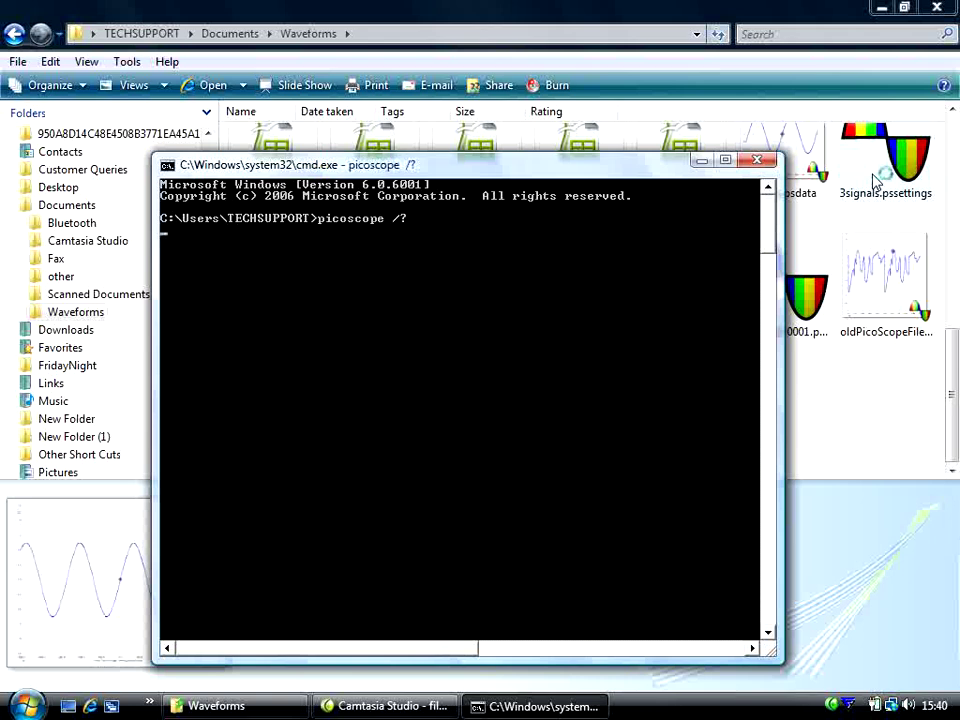